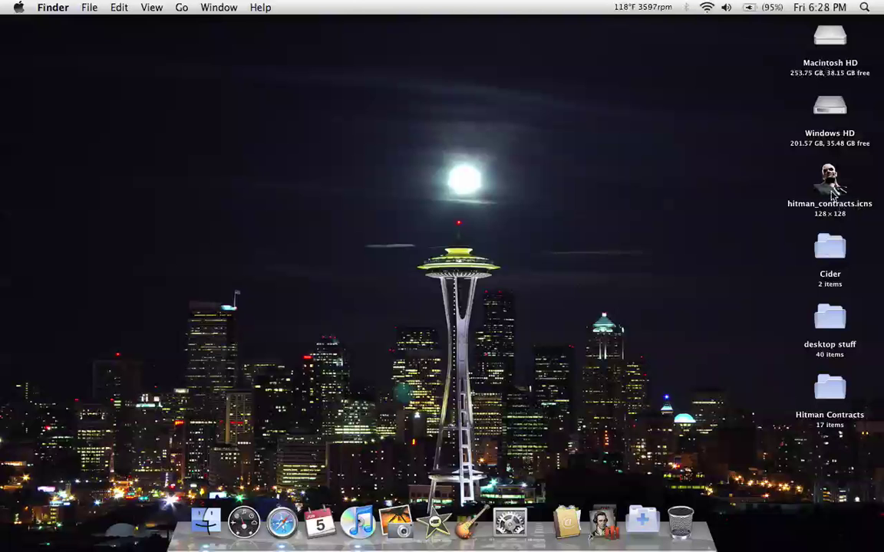
Open the Cider folder and unzip Cider.app.zip to extract the Cider application
double_click(832, 257)
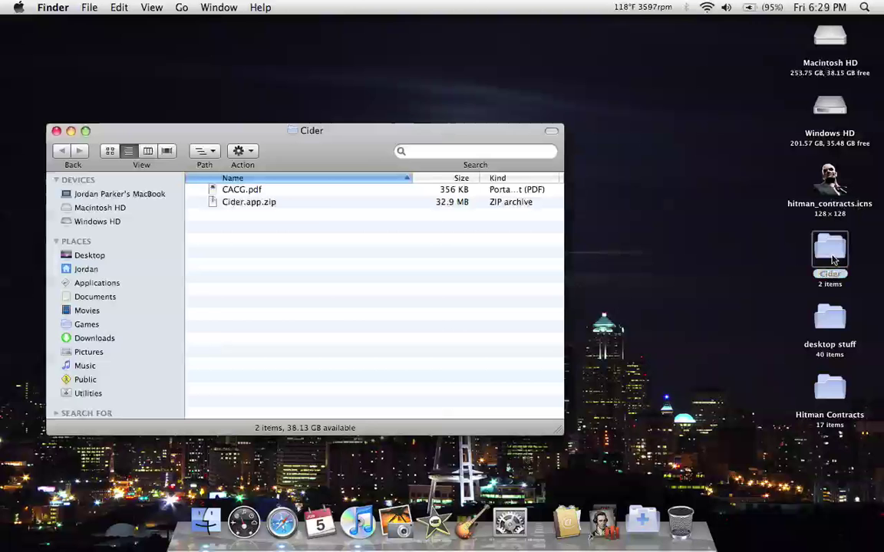
left_click(245, 203)
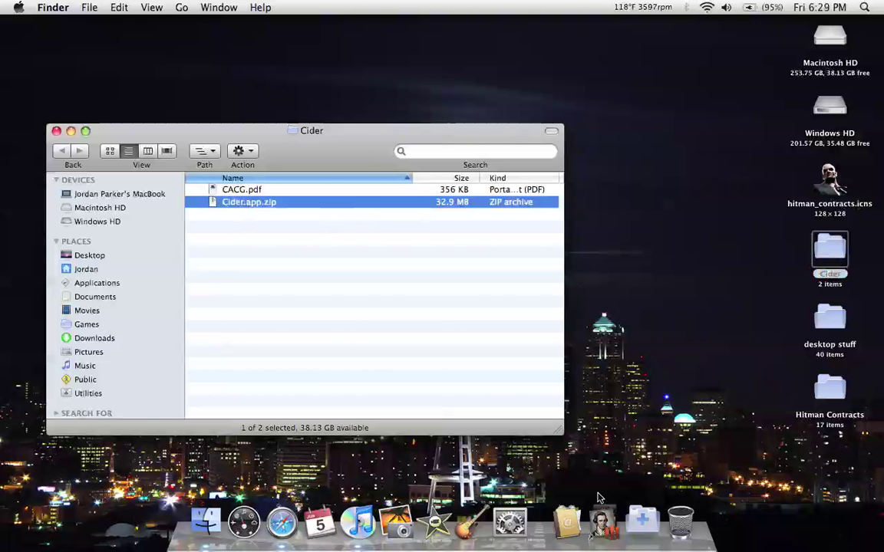
left_click(605, 522)
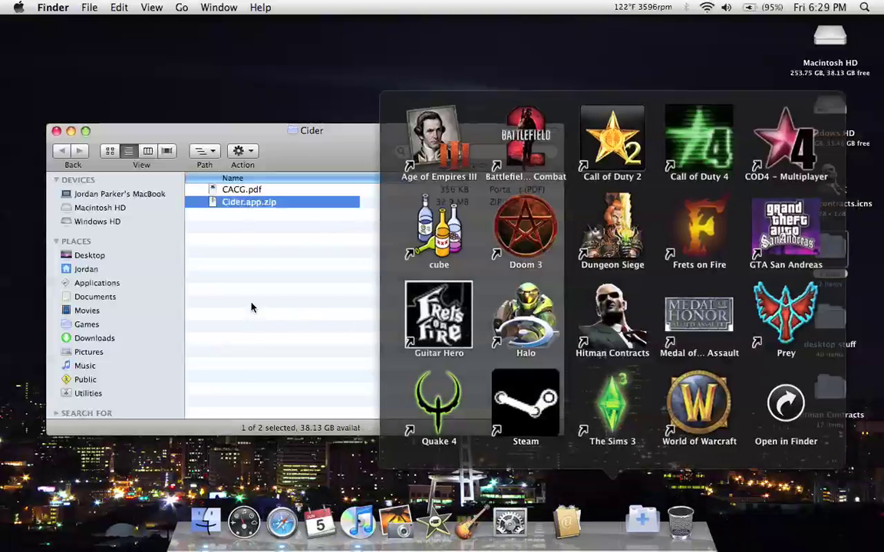
left_click(252, 306)
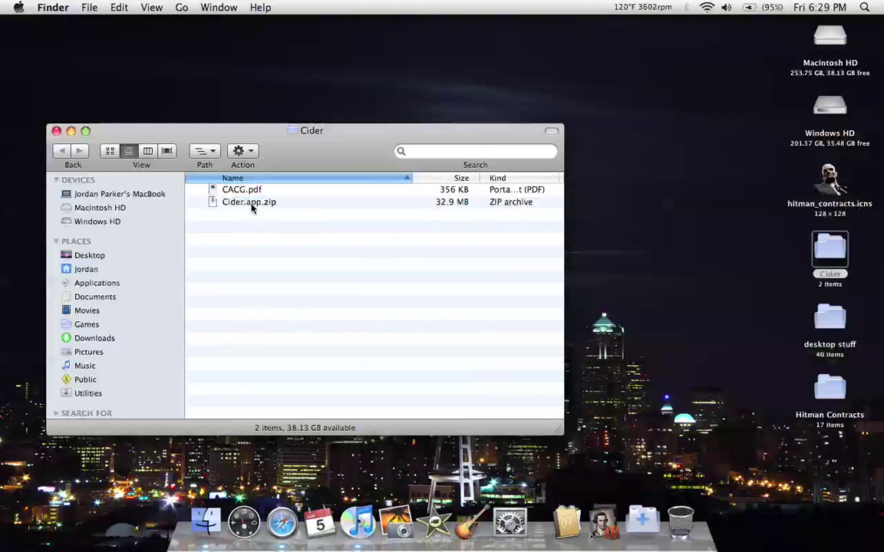
double_click(250, 203)
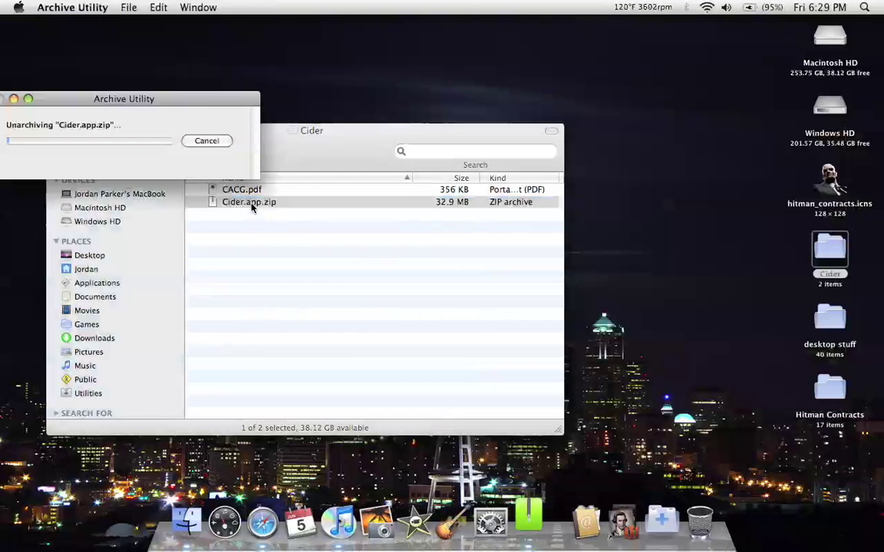
left_click_drag(65, 105, 450, 92)
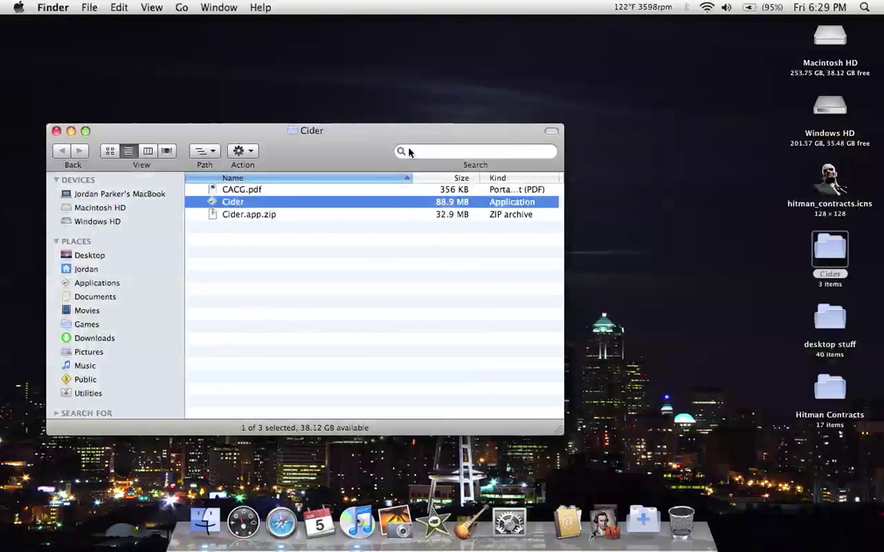
Show the Cider app's package contents and navigate to Contents > Resources > transgaming > c_drive
right_click(232, 202)
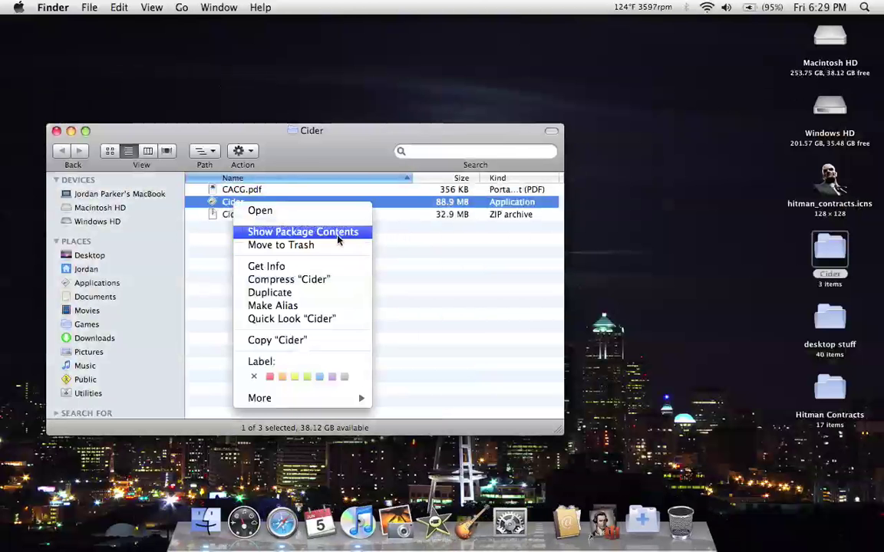
left_click(337, 231)
double_click(418, 178)
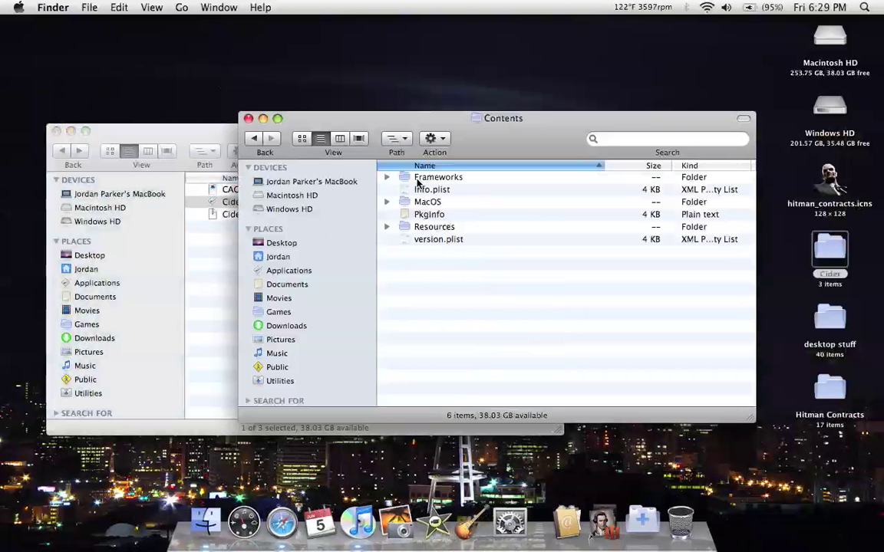
left_click(434, 229)
double_click(434, 229)
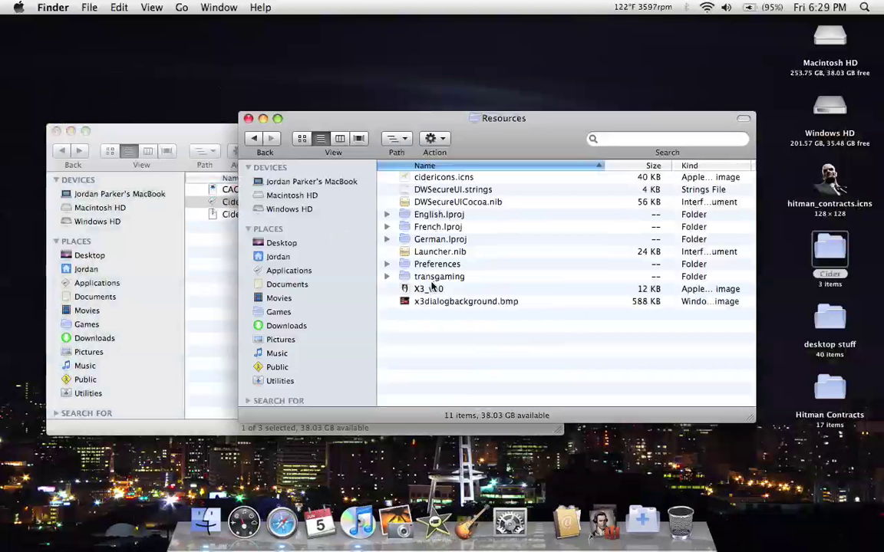
double_click(428, 276)
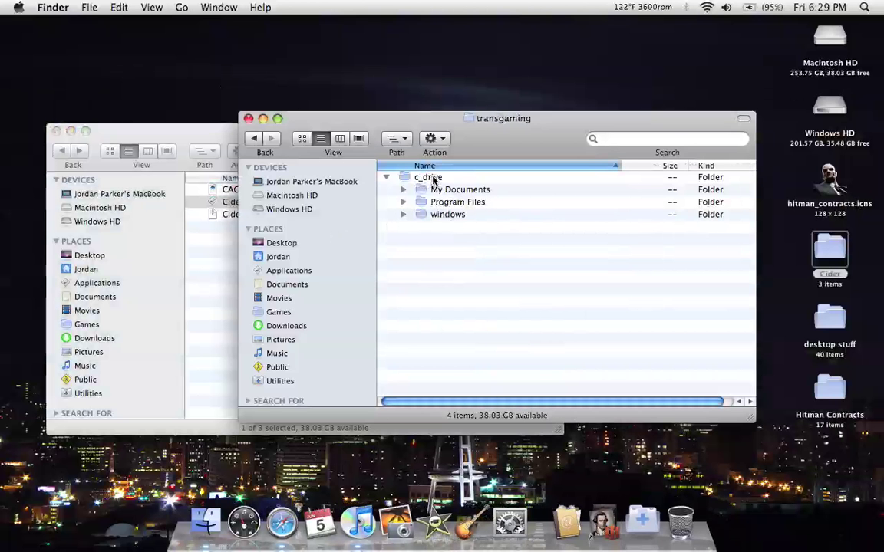
double_click(430, 178)
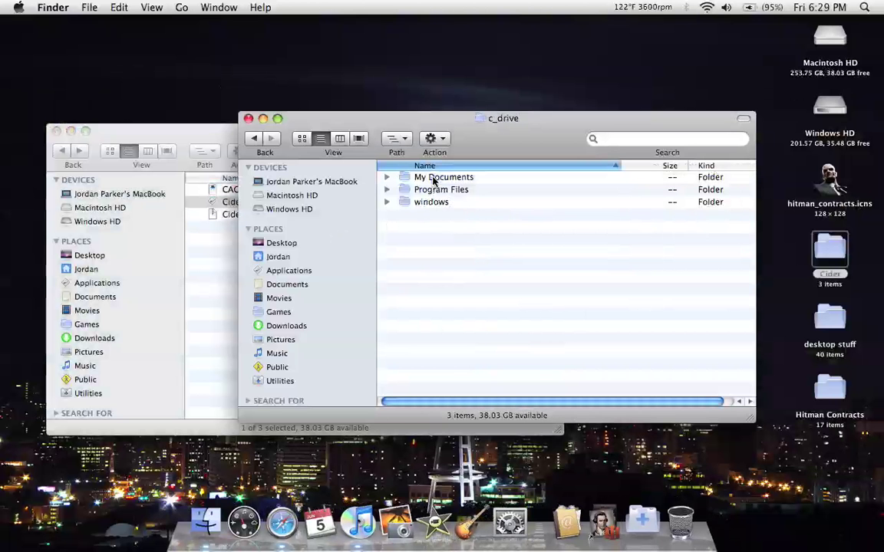
Check the Hitman Contracts desktop folder's files, then move the folder into c_drive
left_click(830, 387)
double_click(830, 387)
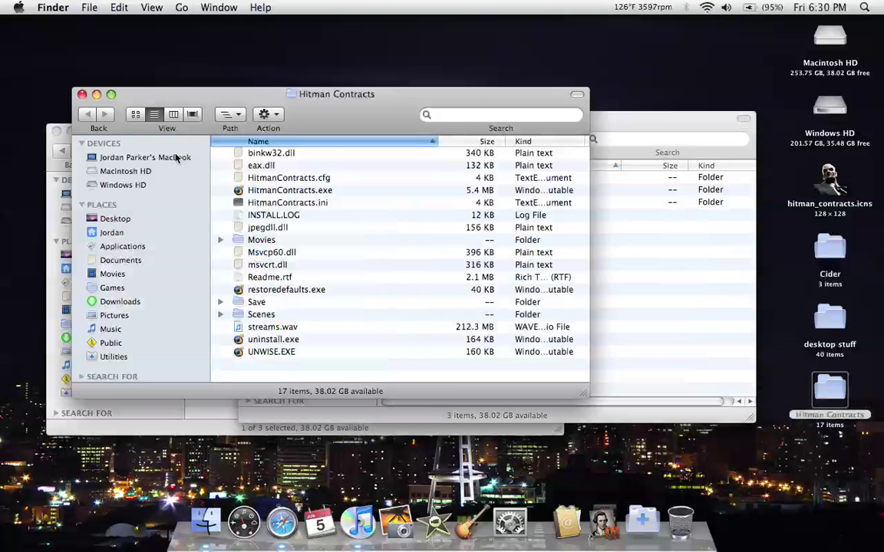
left_click(82, 94)
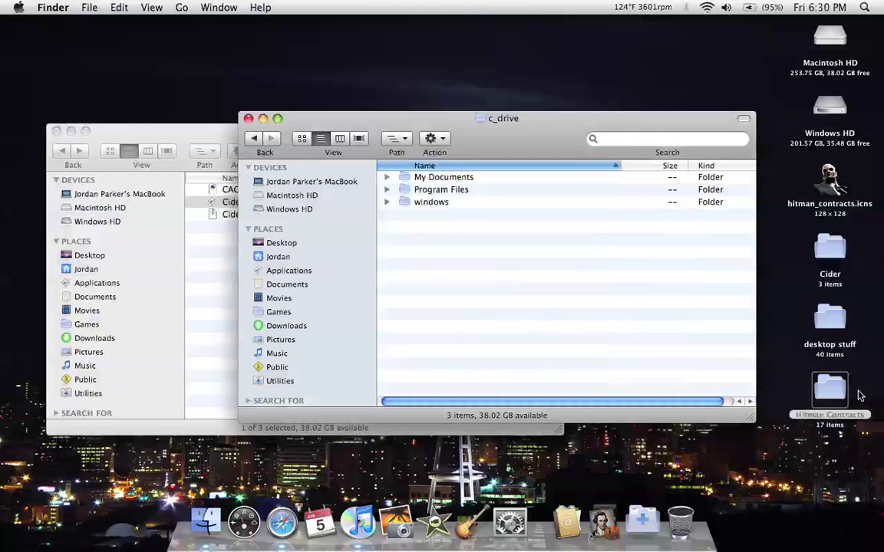
left_click(835, 388)
left_click_drag(836, 387, 554, 310)
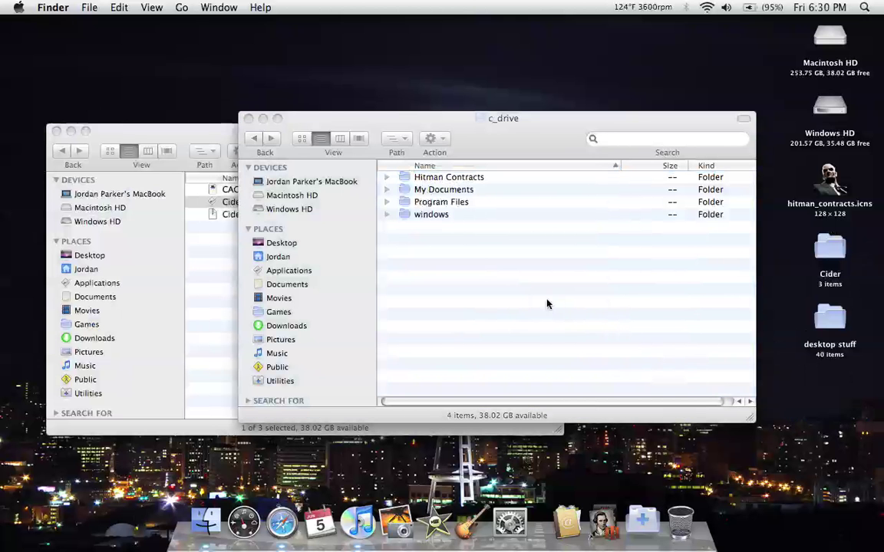
Go back up to the Contents folder and open Info.plist in Property List Editor
left_click(251, 139)
left_click(251, 139)
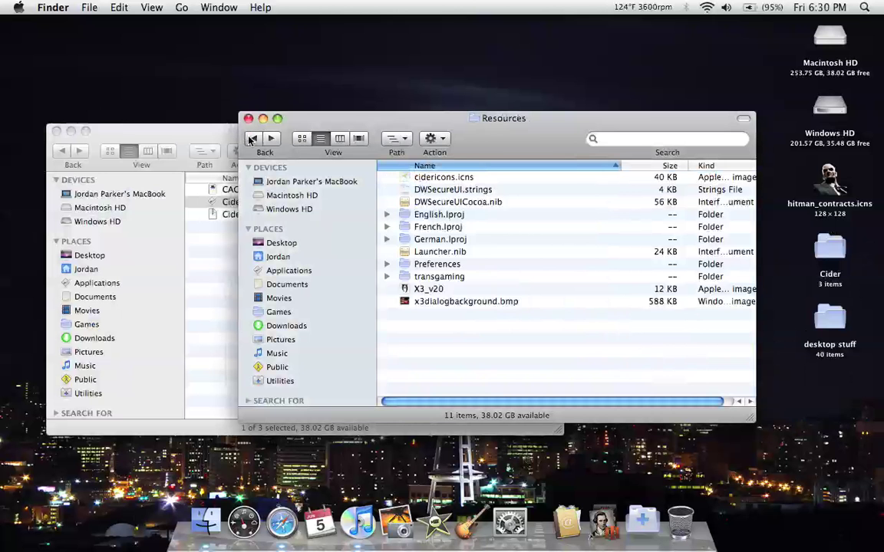
left_click(251, 138)
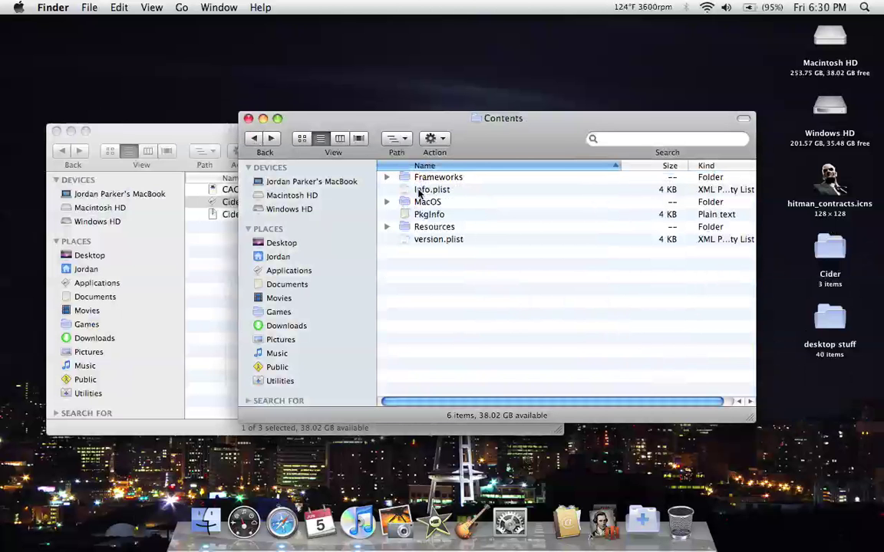
double_click(420, 192)
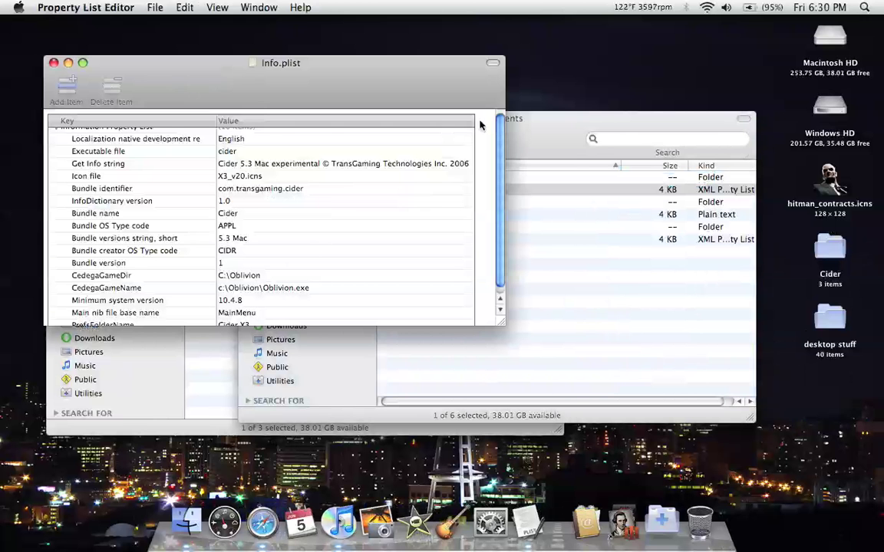
left_click(529, 125)
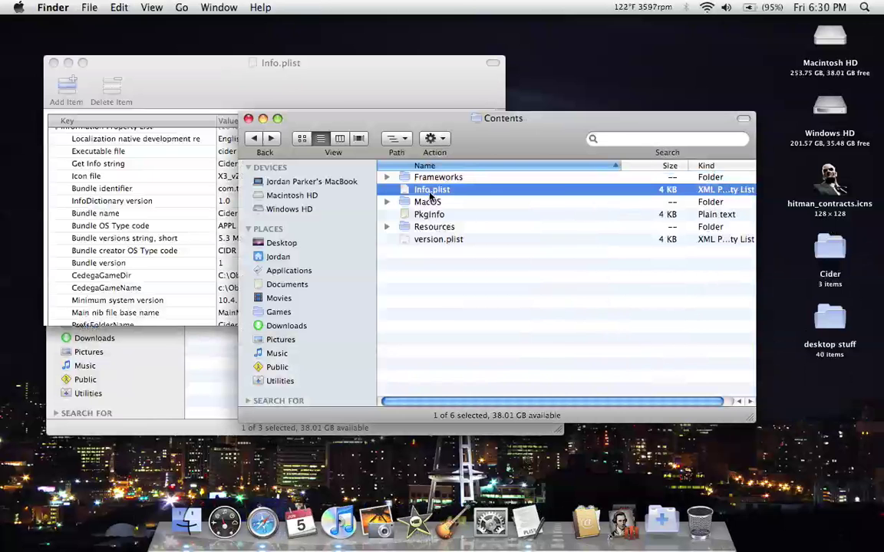
Open Info.plist in TextEdit and scroll down to the CedegaGameDir and CedegaGameName strings
right_click(441, 191)
mouse_move(499, 212)
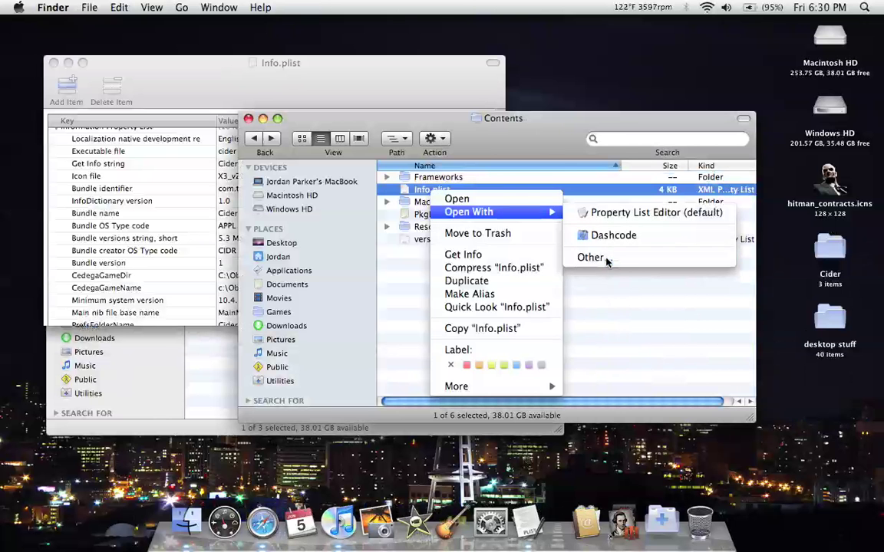
left_click(594, 257)
scroll(372, 194, "down", 10)
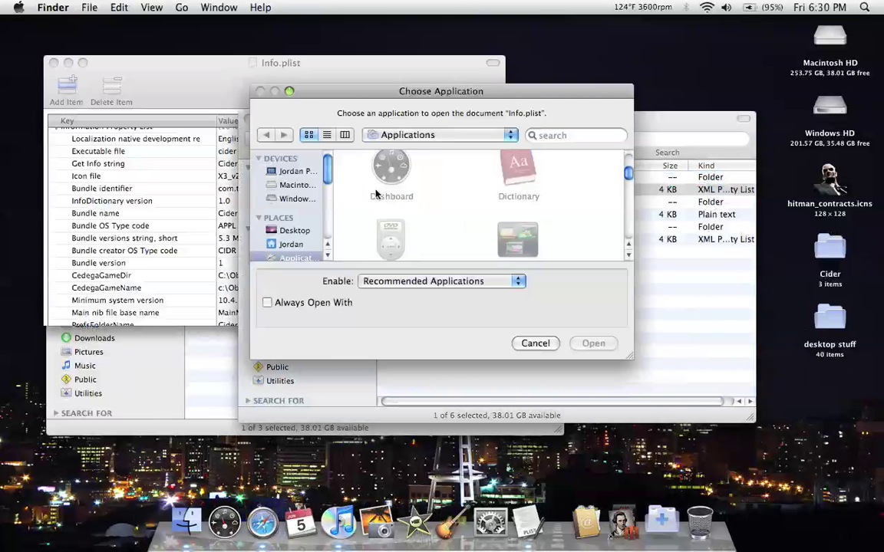
scroll(376, 194, "down", 8)
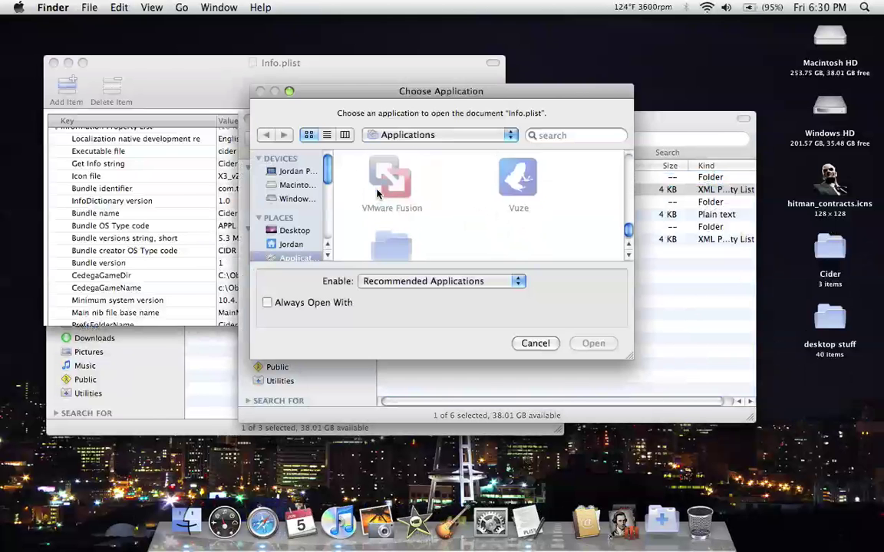
scroll(382, 189, "up", 4)
double_click(379, 188)
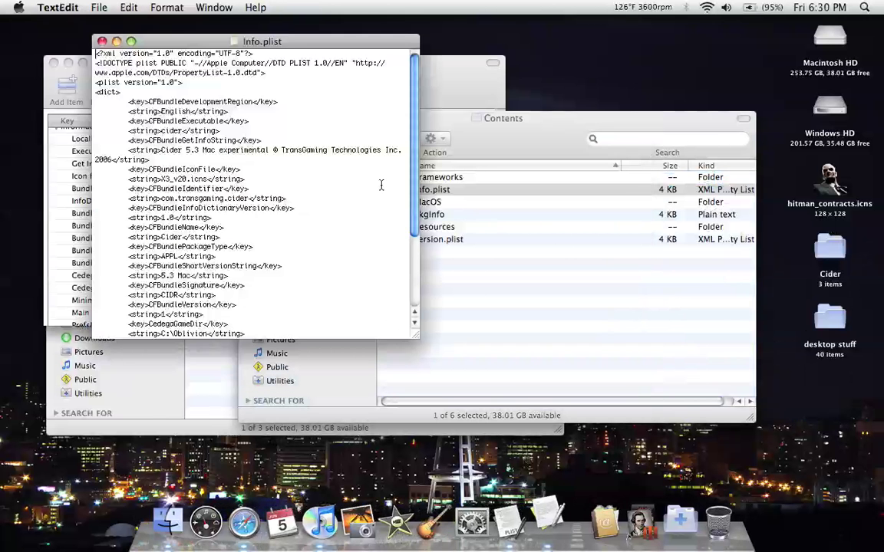
left_click_drag(220, 46, 572, 41)
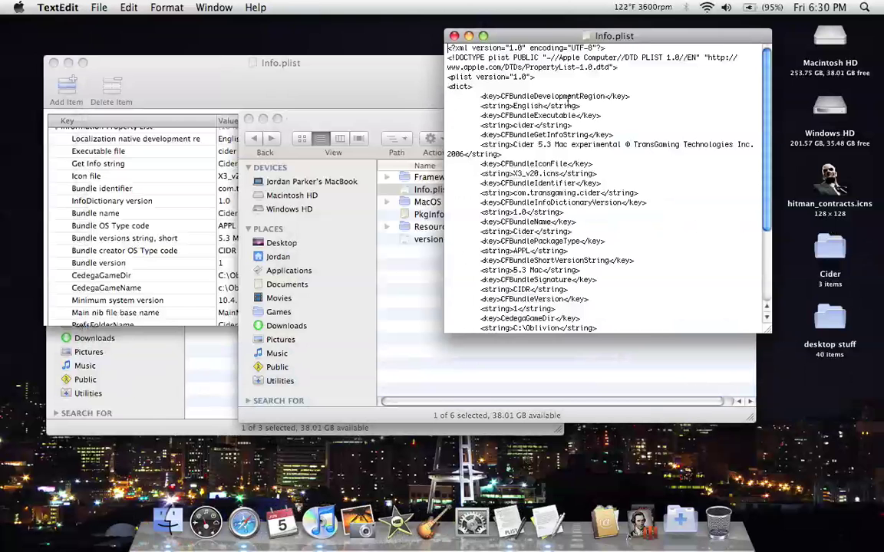
scroll(567, 102, "down", 5)
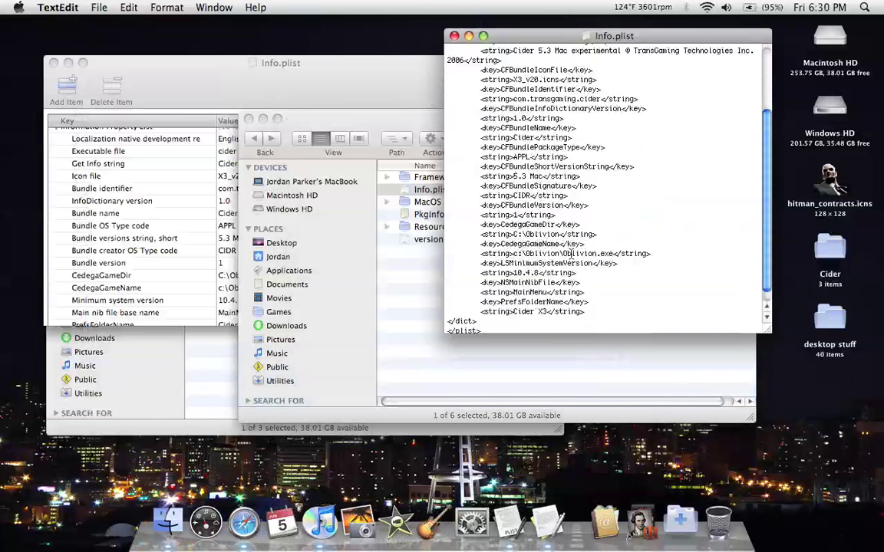
Replace Oblivion with 'Hitman Contracts' in both the executable and game folder paths
triple_click(527, 254)
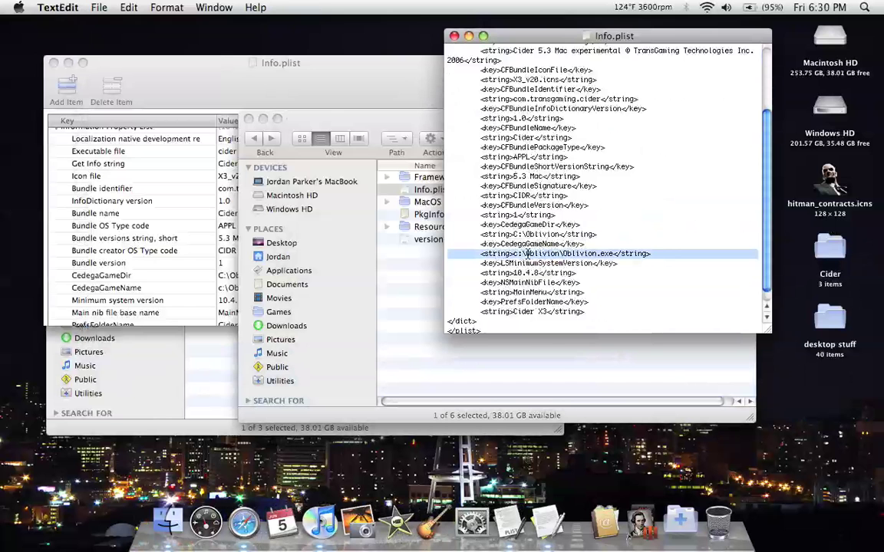
double_click(529, 254)
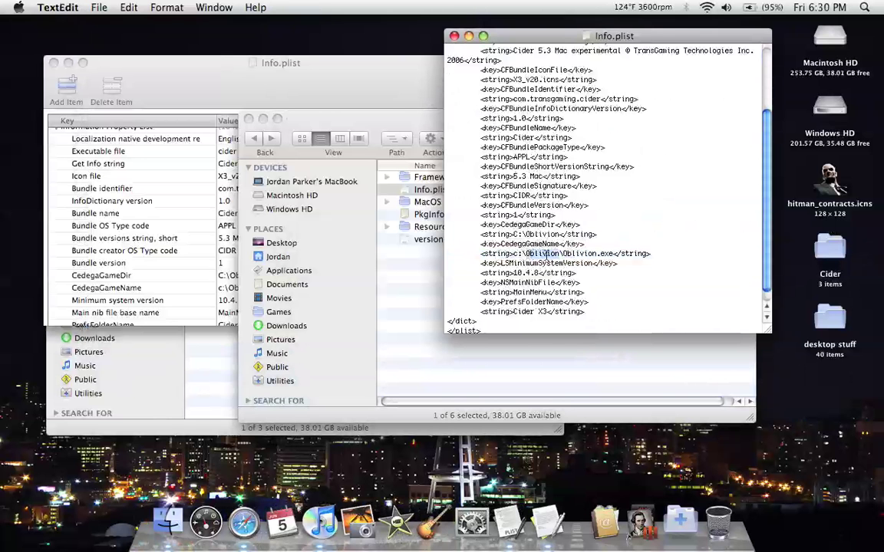
type("Hitman")
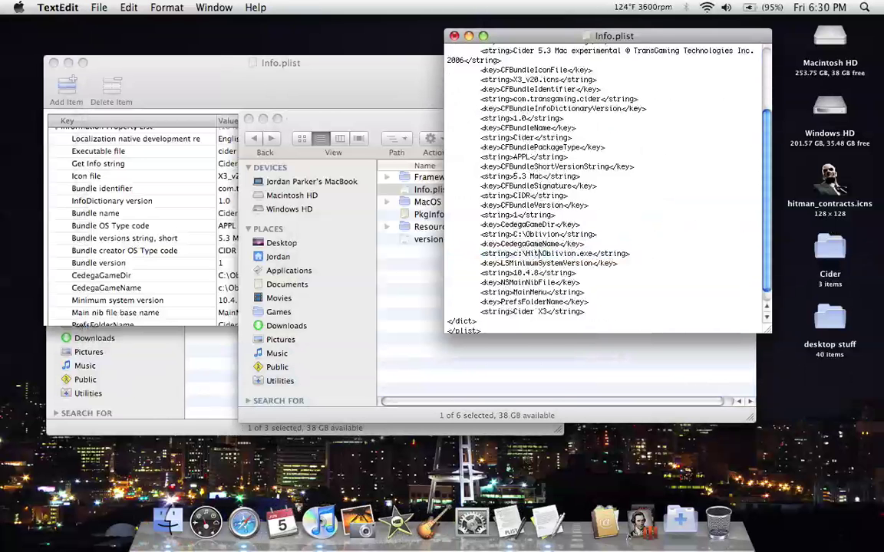
type(" Contract")
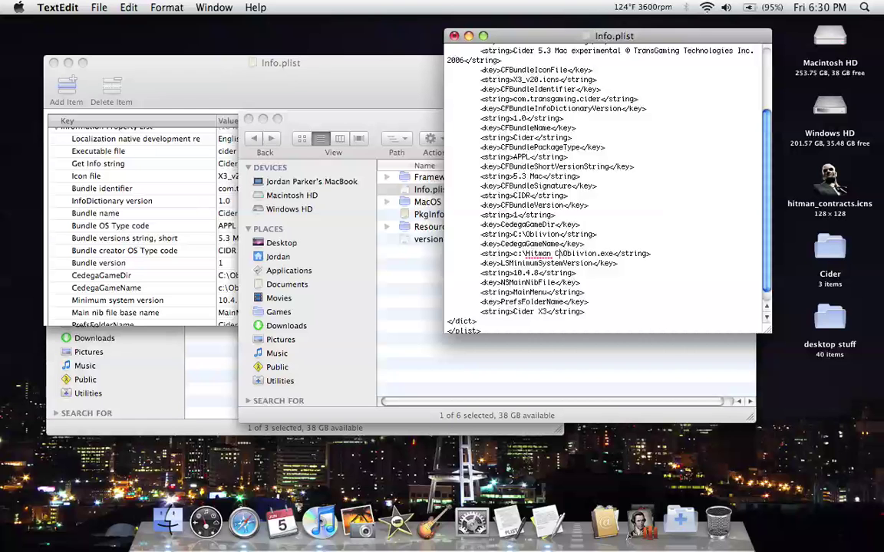
type("s")
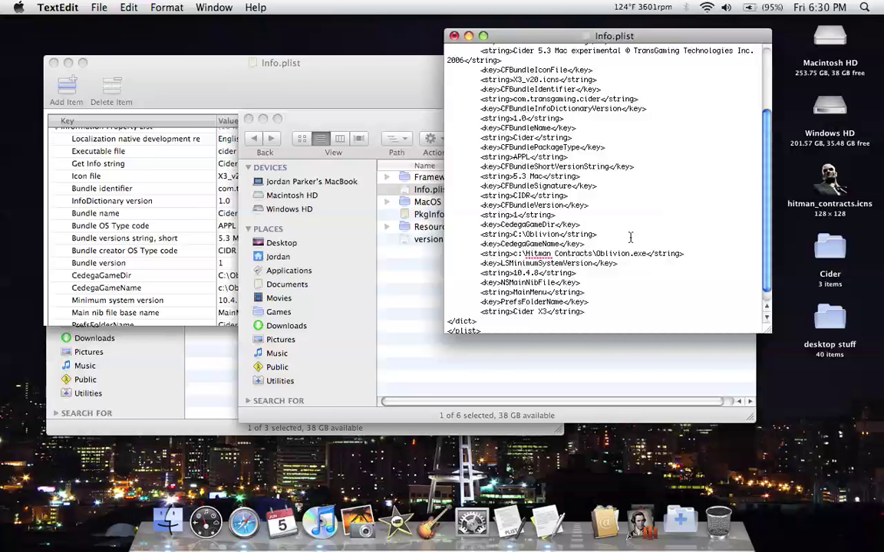
key("Return")
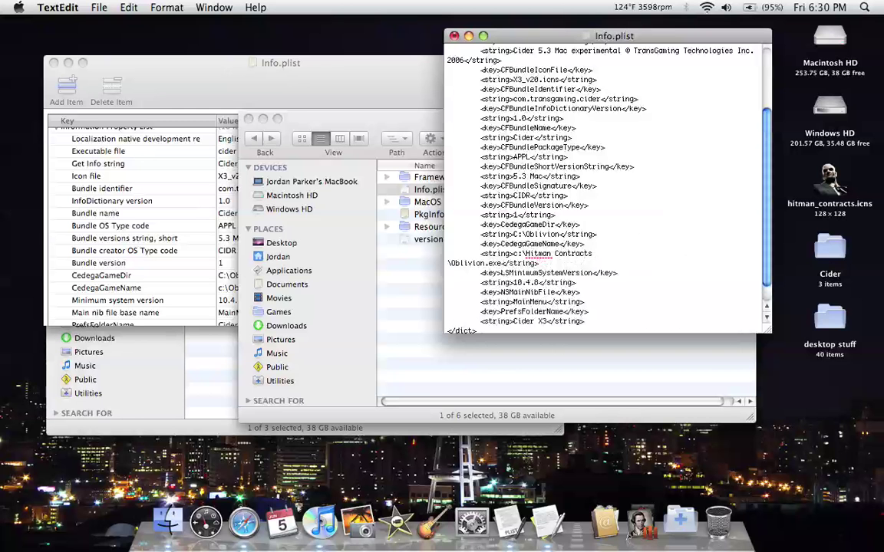
key("BackSpace")
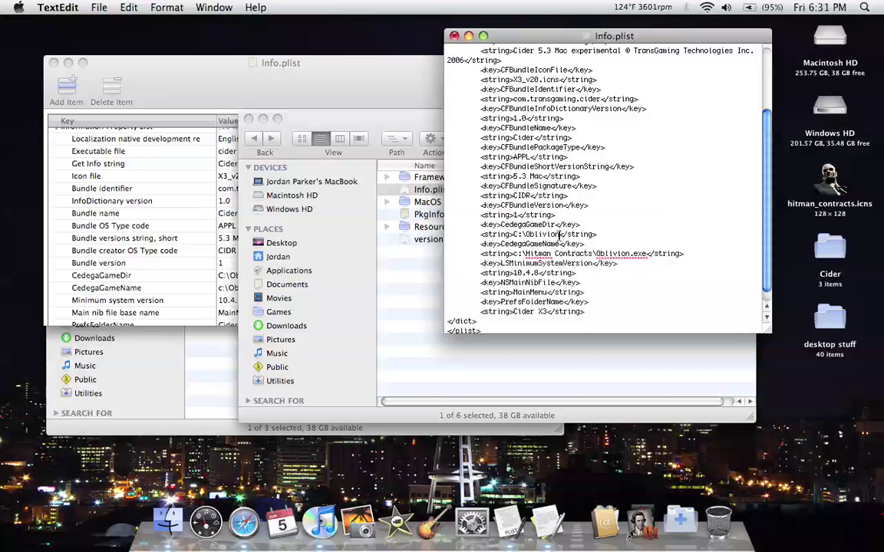
double_click(529, 235)
type("H")
type("itman ")
type("Contrac")
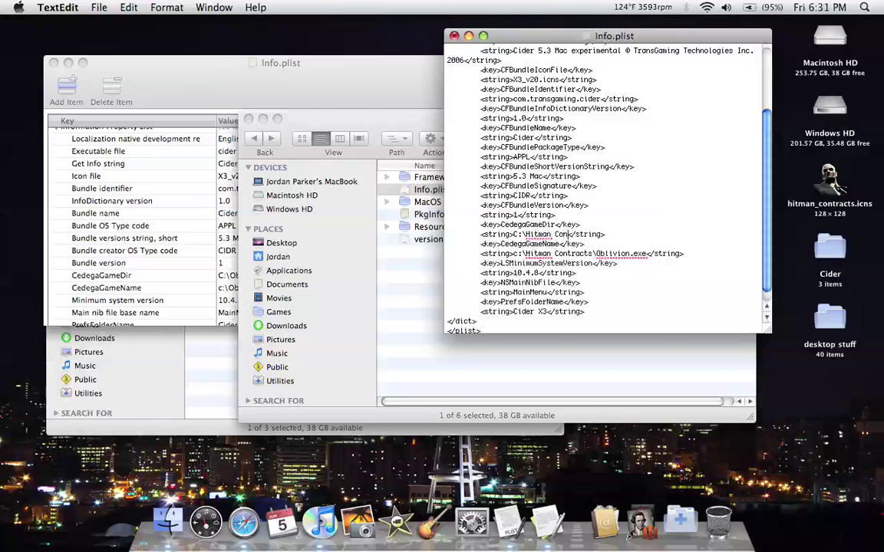
type("ts")
In Finder, open the Resources folder and select transgaming
left_click(396, 287)
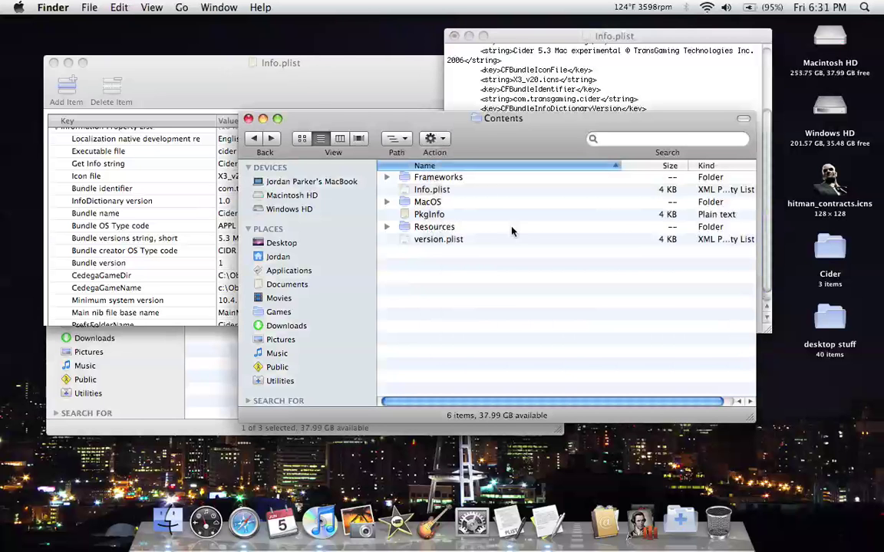
double_click(423, 228)
left_click(399, 276)
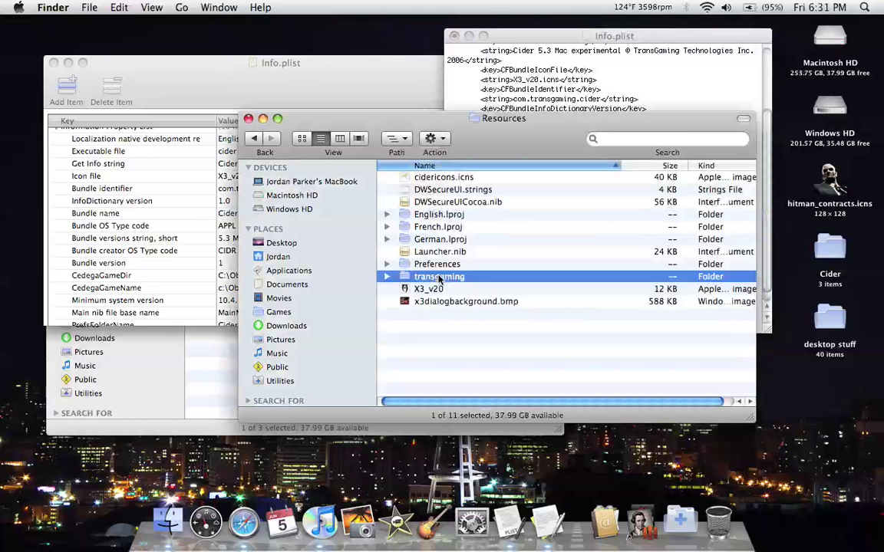
Copy the HitmanContracts.exe file name from the c_drive Hitman Contracts folder
double_click(399, 276)
double_click(443, 190)
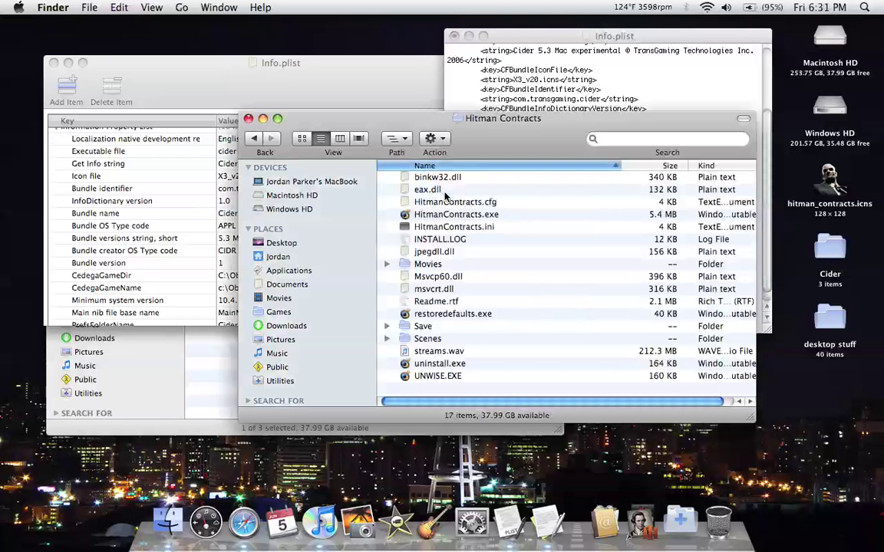
left_click(461, 217)
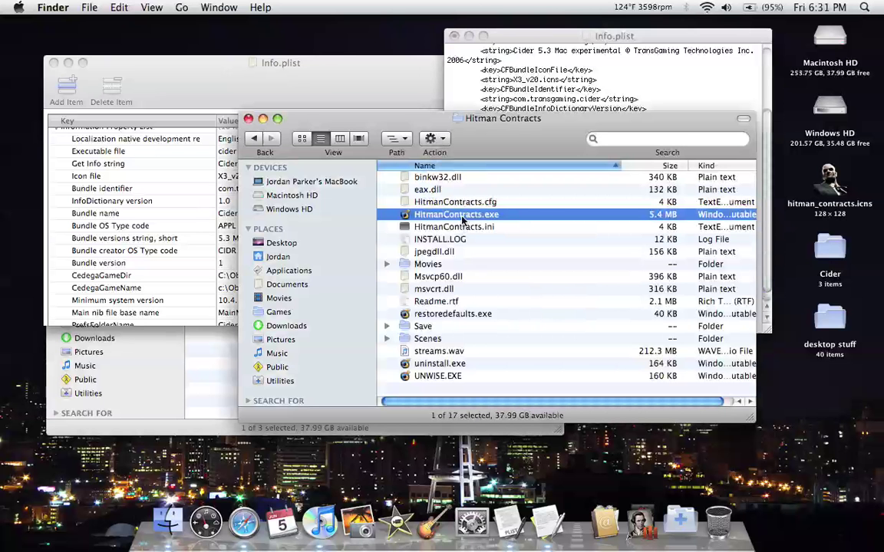
left_click(461, 215)
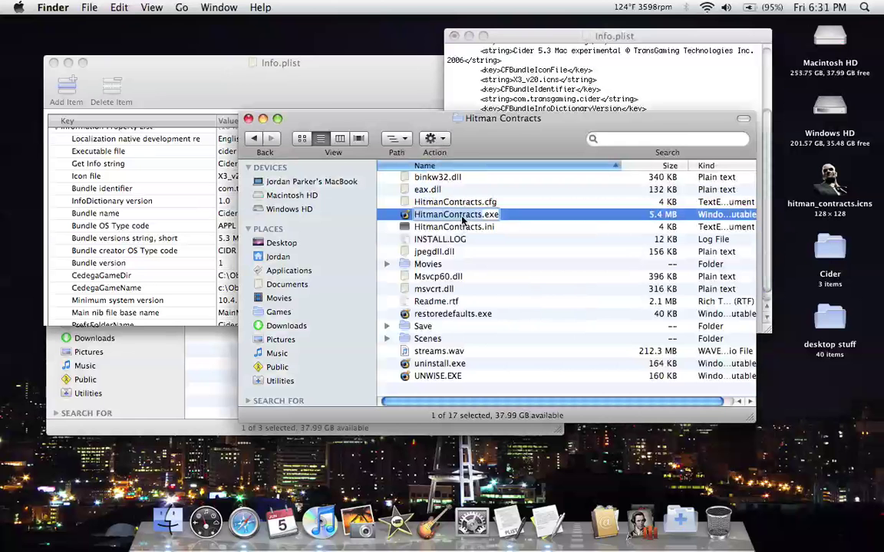
key("cmd+c")
Paste it over Oblivion.exe so CedegaGameName reads c:\Hitman Contracts\HitmanContracts.exe
left_click(529, 83)
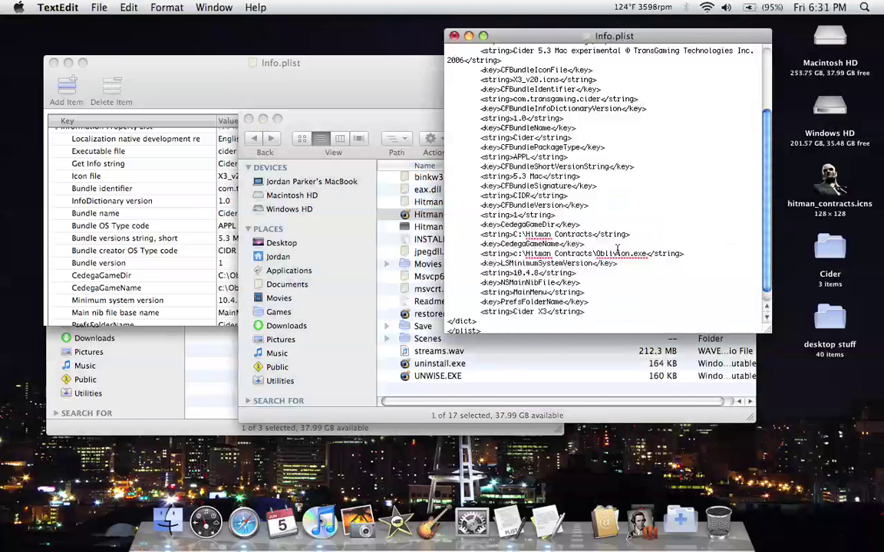
left_click_drag(596, 254, 645, 255)
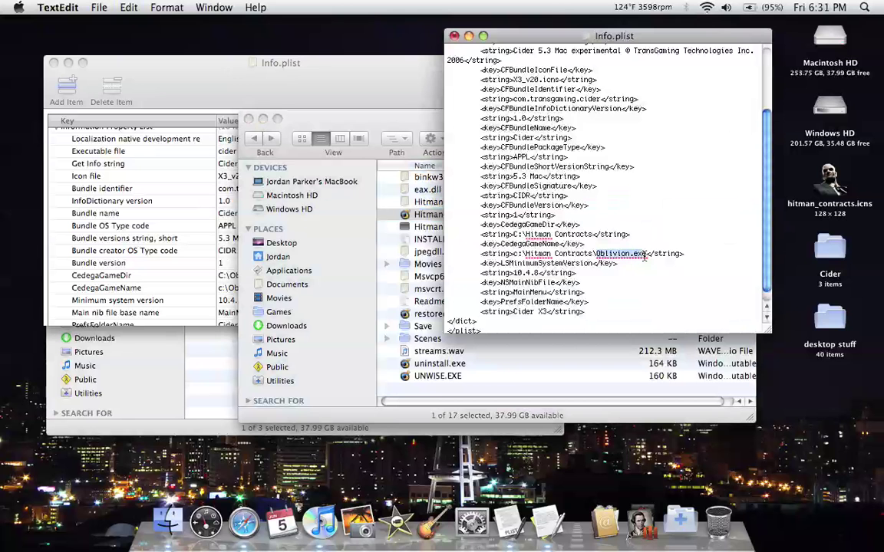
key("super+v")
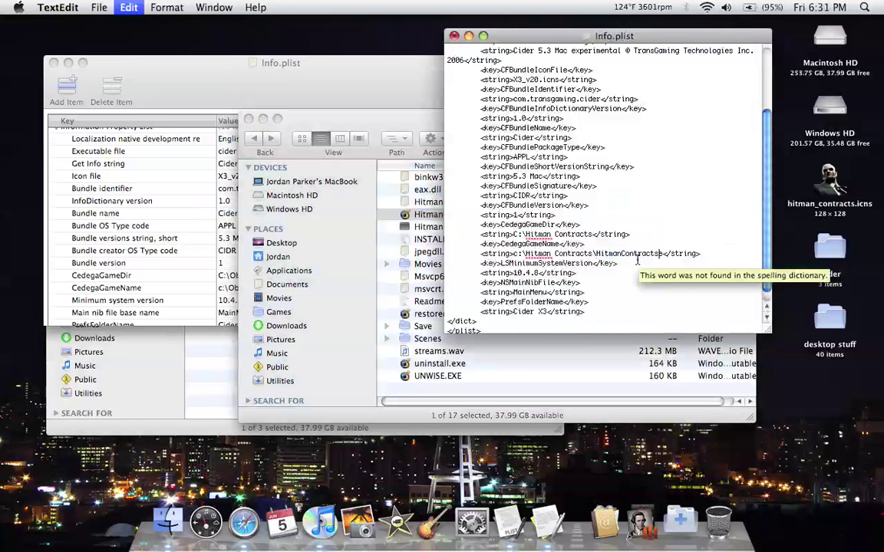
key("BackSpace")
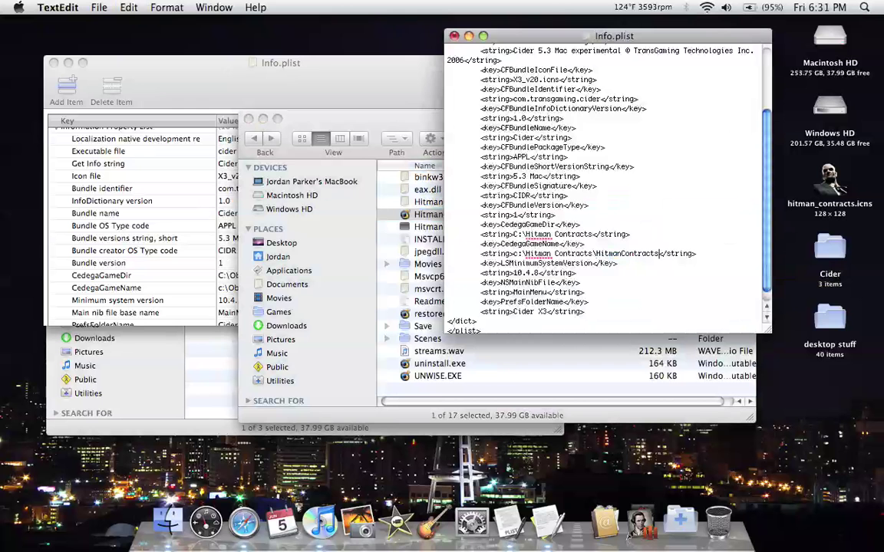
type(".exe")
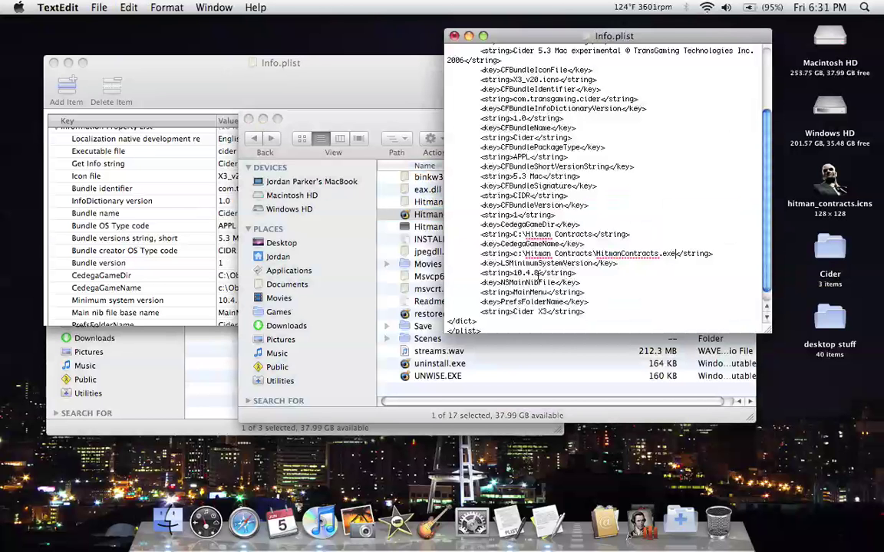
Change LSMinimumSystemVersion from 10.4.8 to 10.4.6 and select Cider X3 in PrefsFolderName
left_click(536, 272)
left_click(537, 273)
key("BackSpace")
type("6")
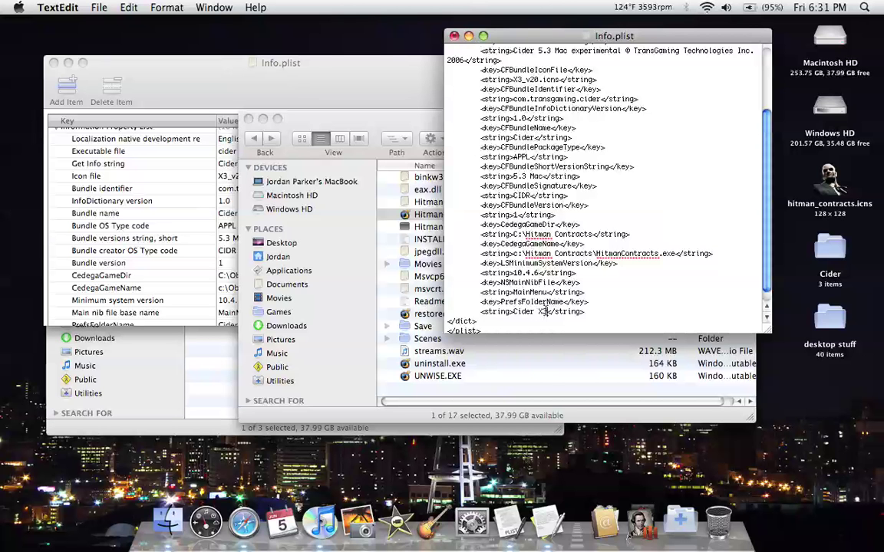
left_click_drag(547, 312, 514, 318)
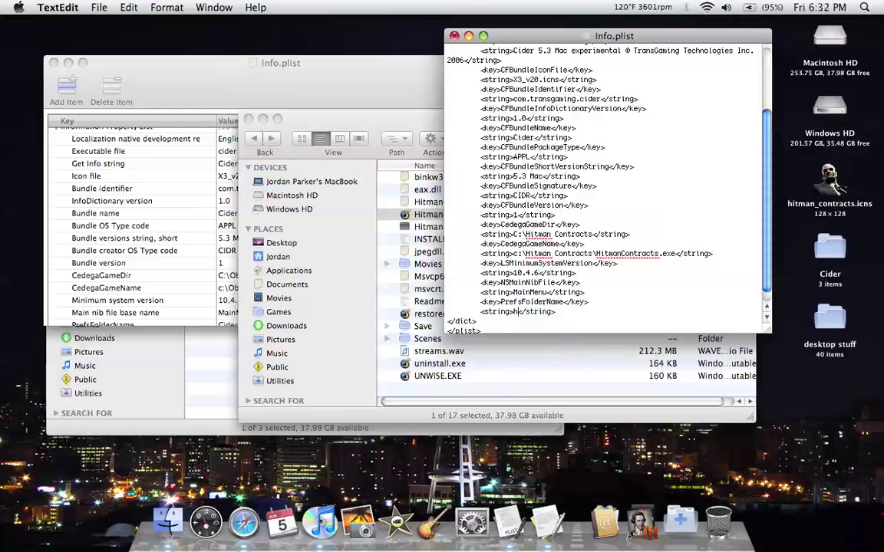
Finish renaming PrefsFolderName to hitman, check the Hitman Contracts game folder, and select 5.3 Mac
type("itman")
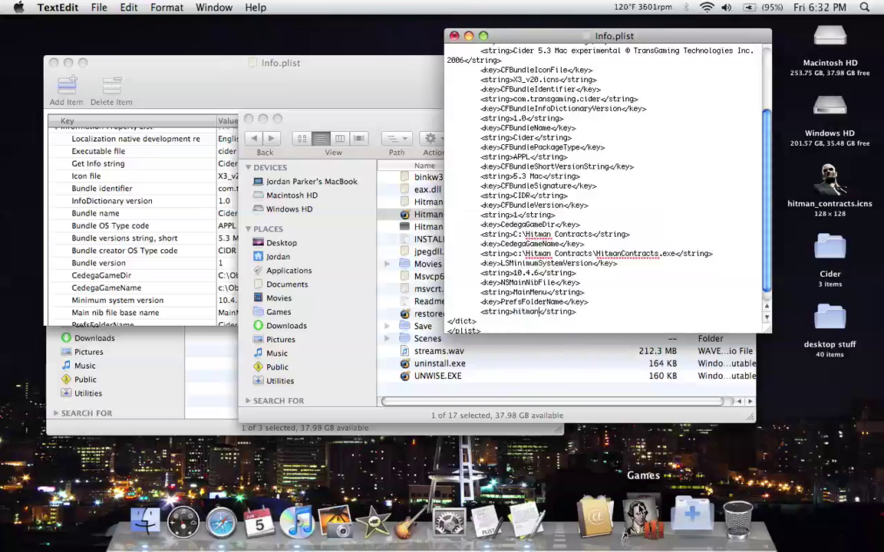
left_click(640, 524)
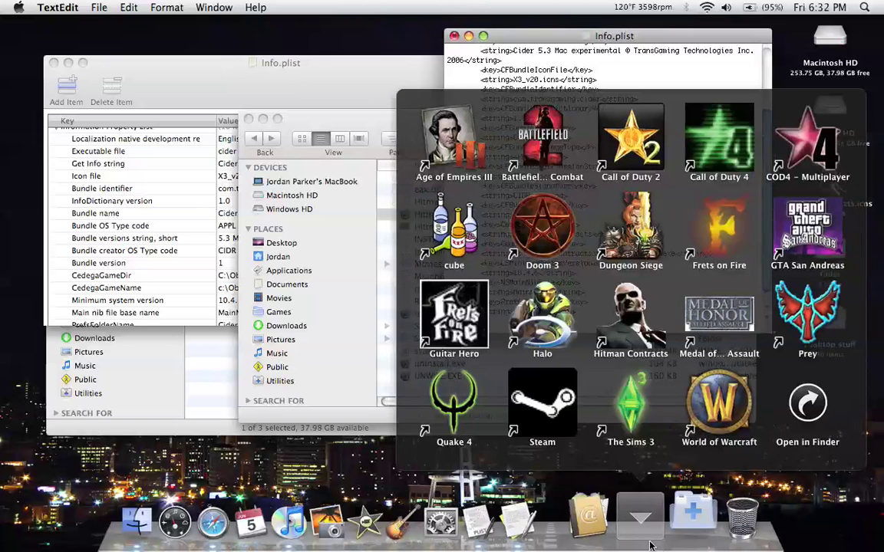
left_click(637, 317)
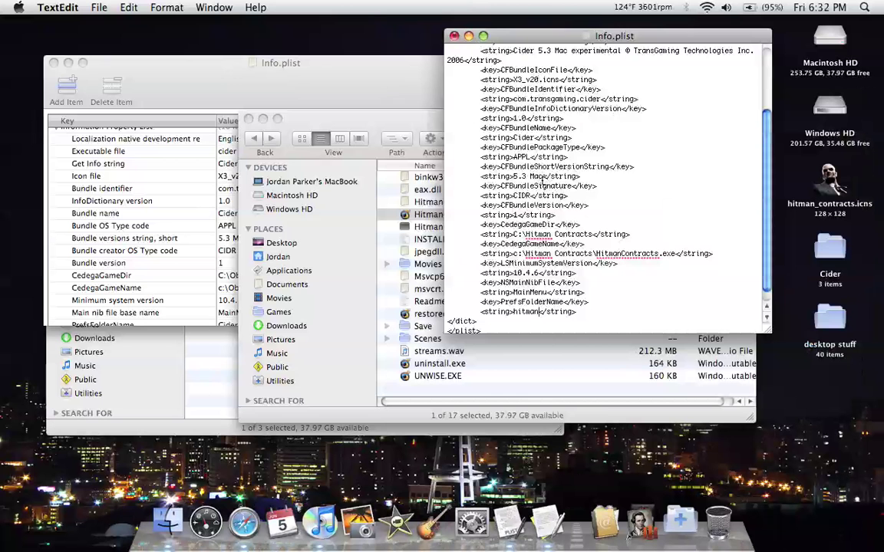
left_click_drag(542, 177, 513, 178)
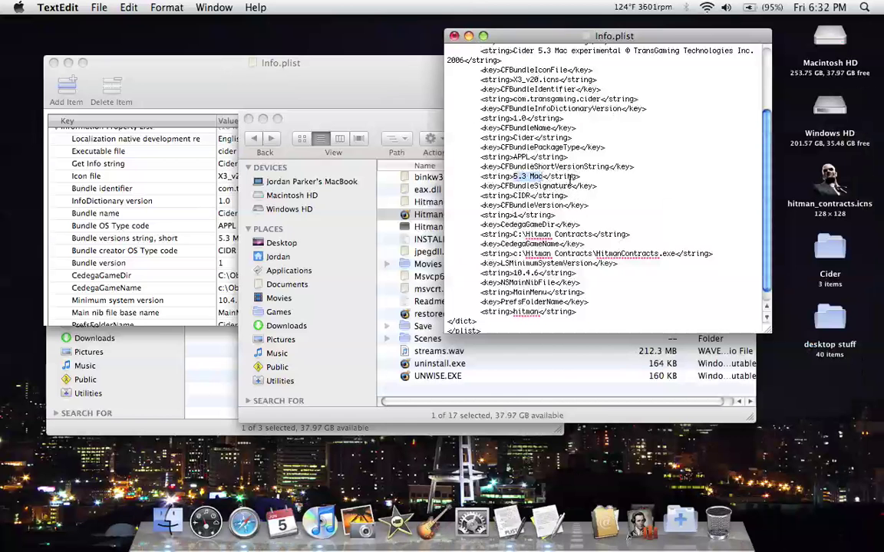
Save and close the edited Info.plist, then review its Cedega entries in Property List Editor
left_click(454, 39)
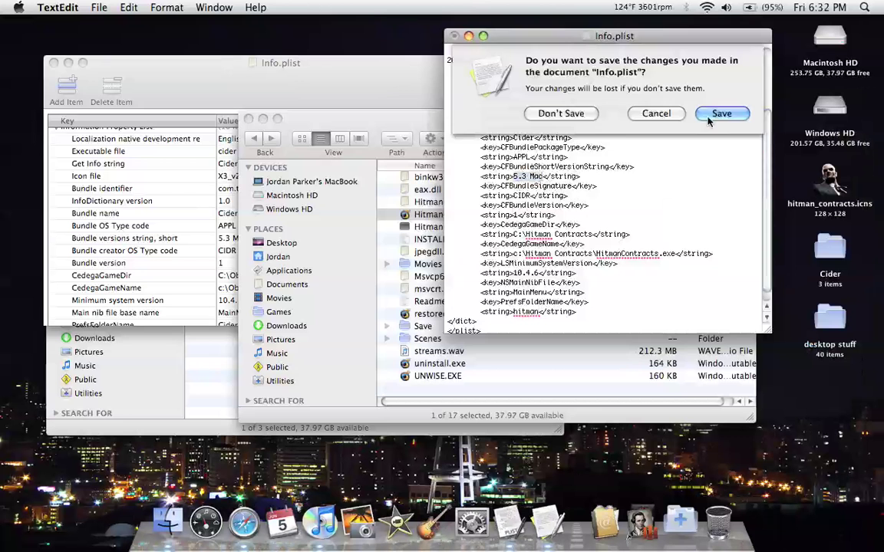
left_click(650, 103)
left_click(242, 74)
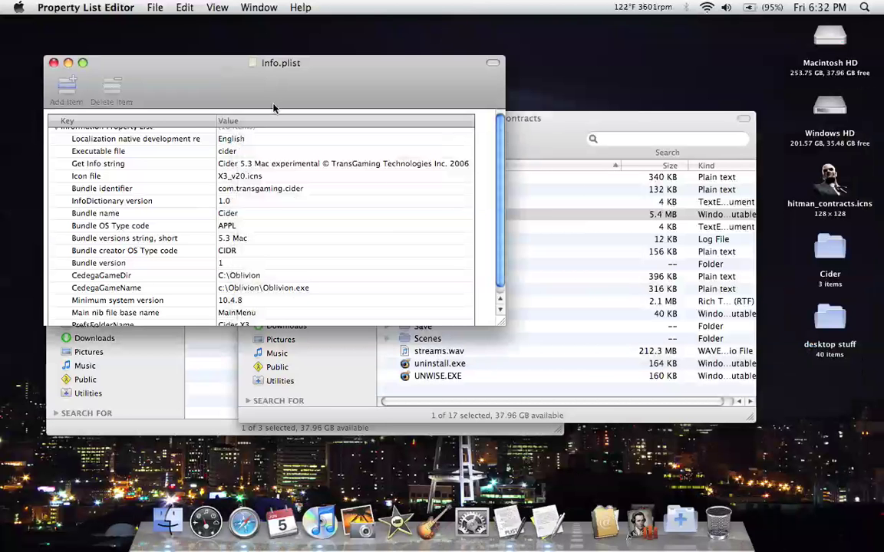
scroll(276, 261, "down", 1)
left_click(269, 271)
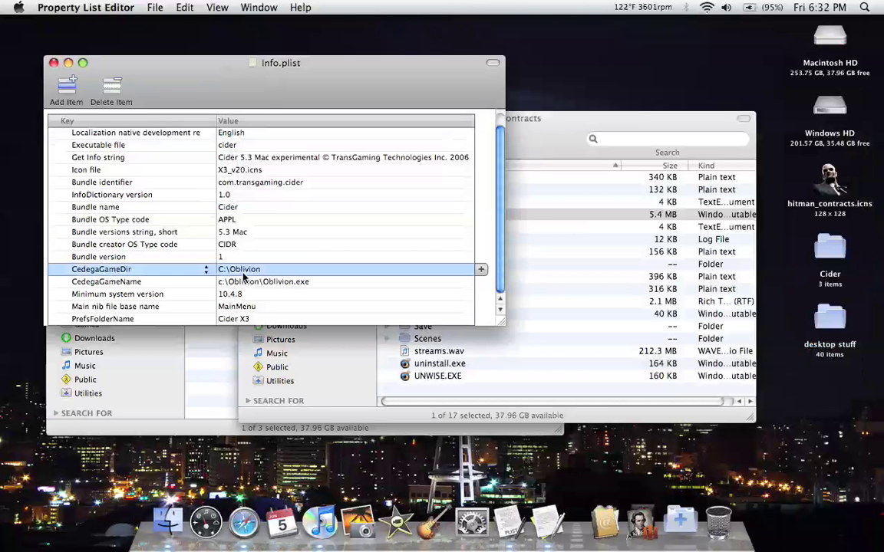
key("Down")
key("Down")
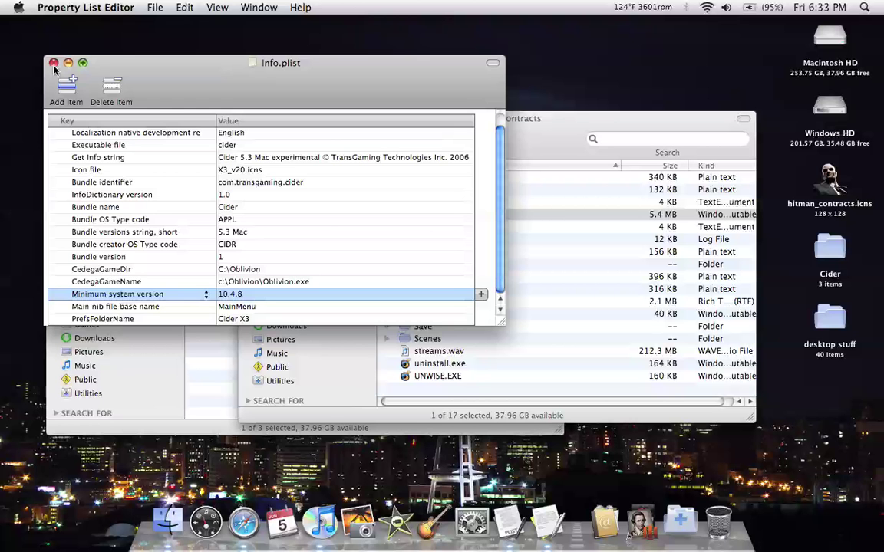
Close the Property List Editor and Hitman Contracts windows, then open Get Info for Cider
left_click(53, 62)
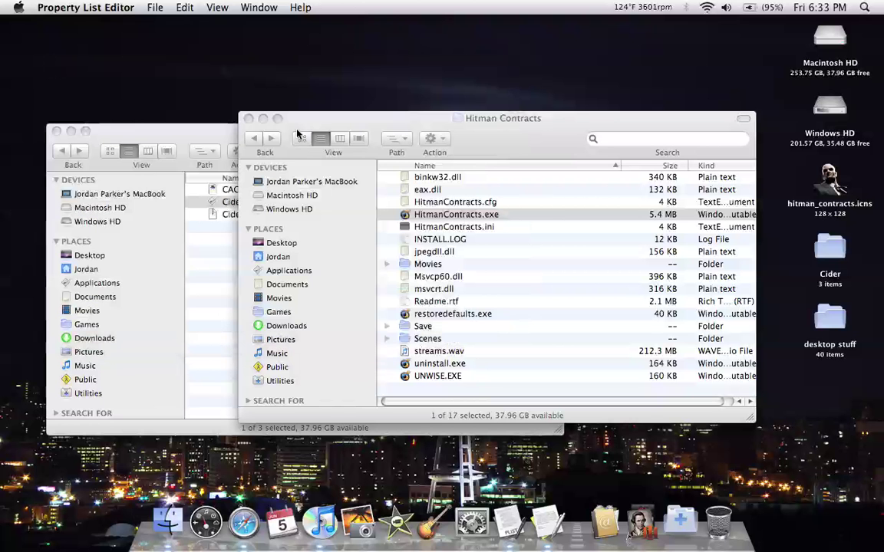
left_click(249, 119)
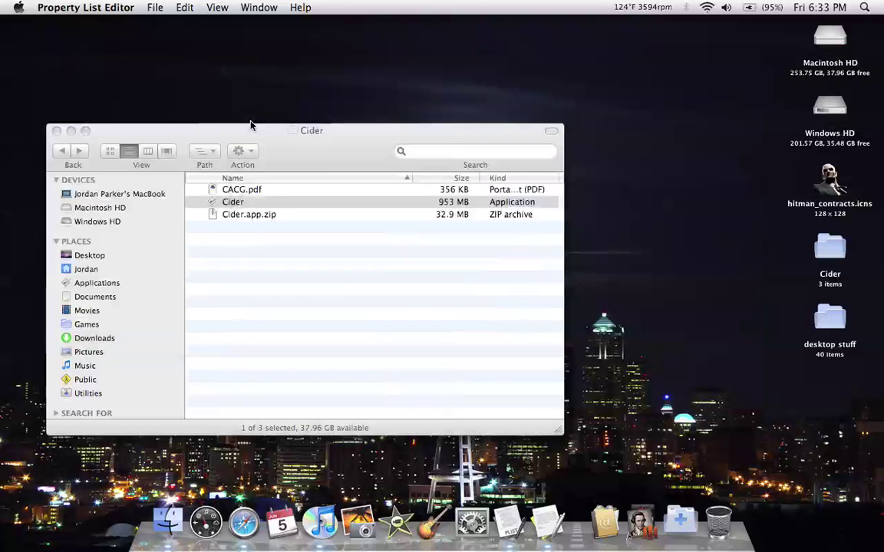
left_click(227, 204)
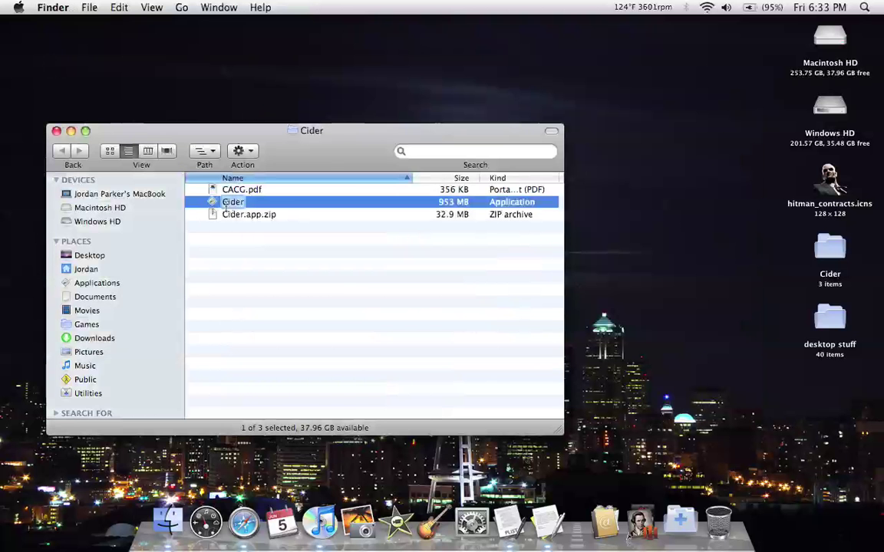
right_click(216, 204)
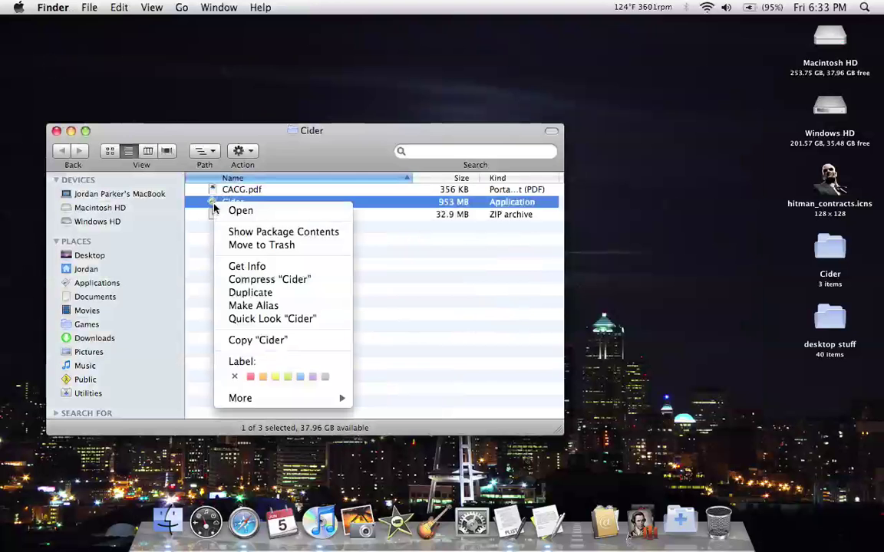
left_click(274, 267)
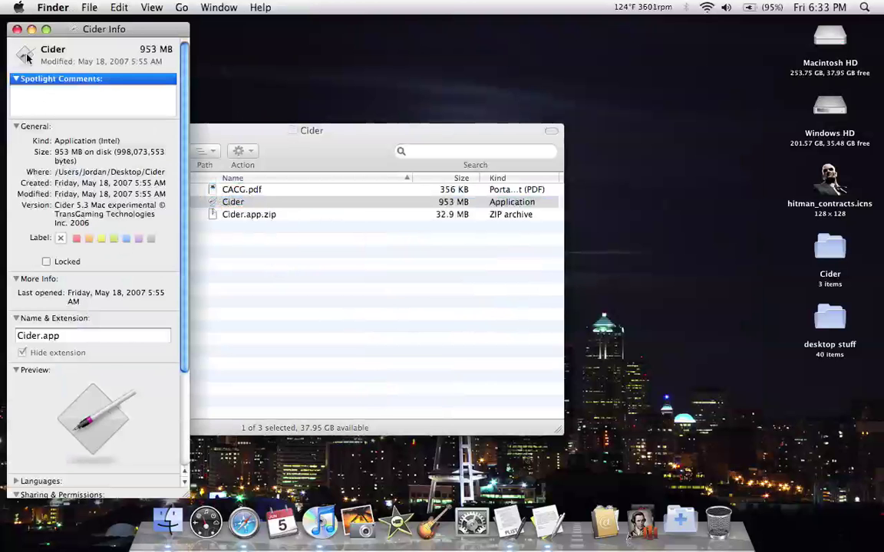
Open the Get Info window for hitman_contracts.icns next to Cider's Info window
right_click(829, 184)
mouse_move(760, 206)
left_click(735, 248)
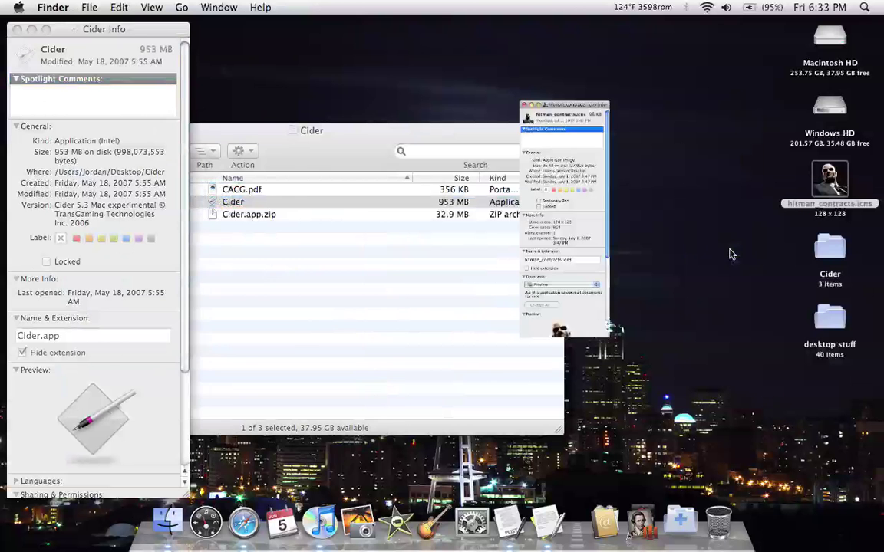
left_click(77, 47)
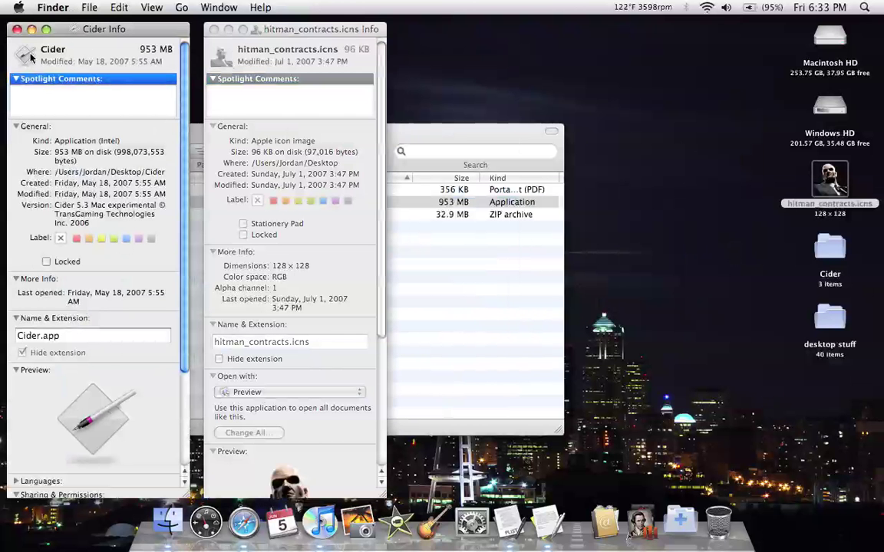
left_click(127, 5)
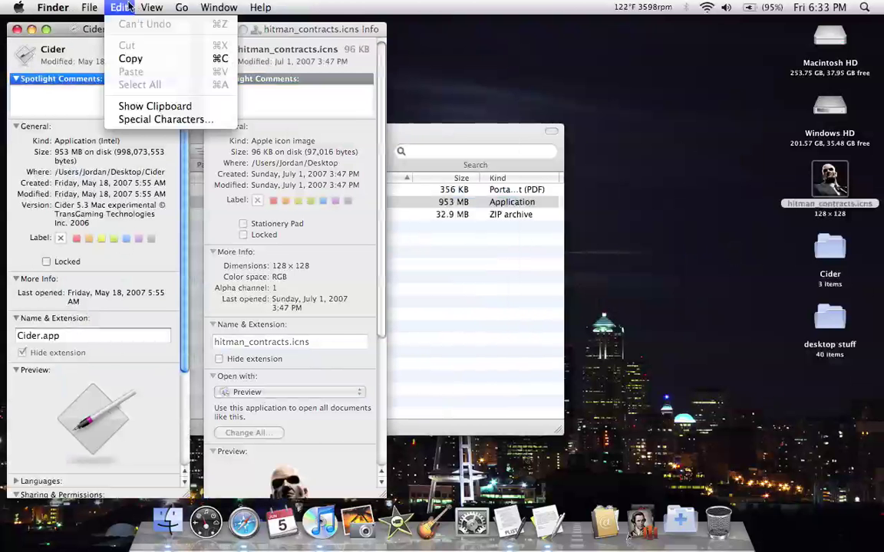
left_click(132, 58)
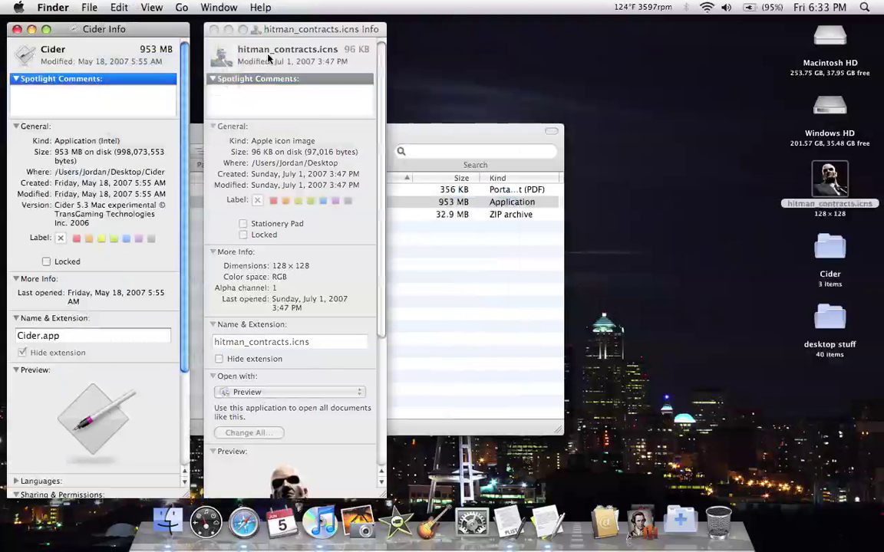
Copy the Hitman icon from the hitman_contracts.icns Info window
left_click(224, 61)
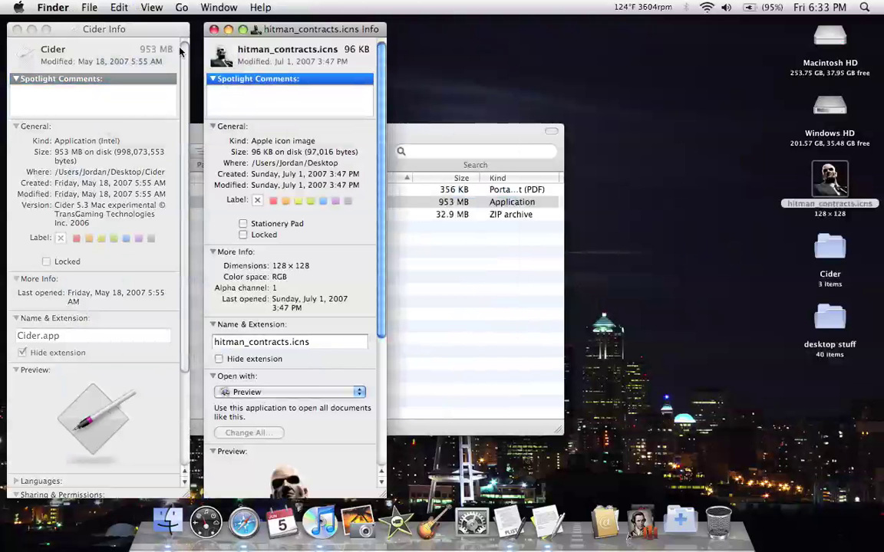
left_click(123, 8)
left_click(130, 59)
Paste the Hitman icon onto Cider's icon, then close both Info windows
left_click(142, 62)
left_click(119, 8)
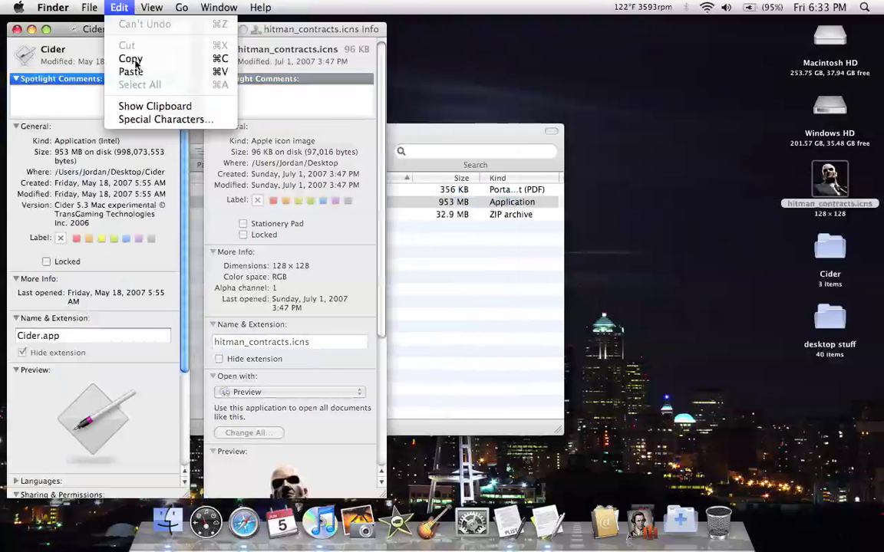
left_click(130, 71)
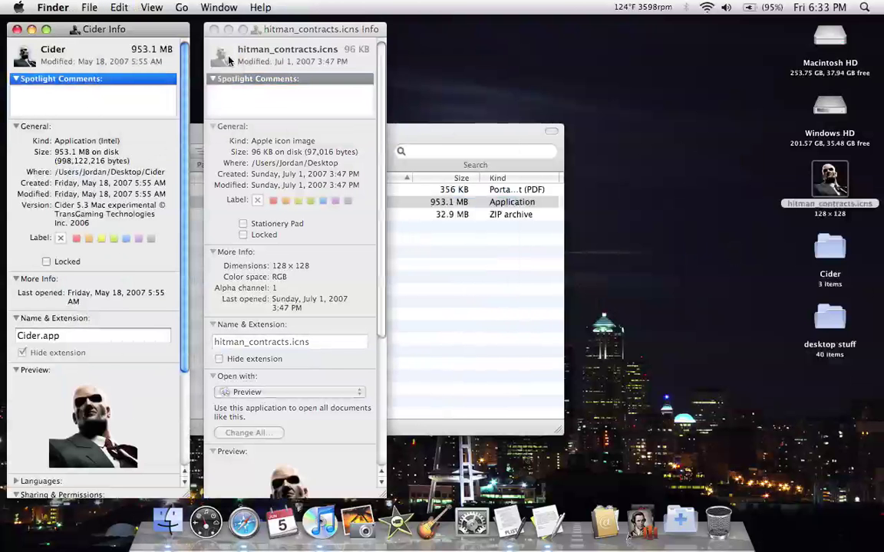
left_click(213, 29)
left_click(17, 29)
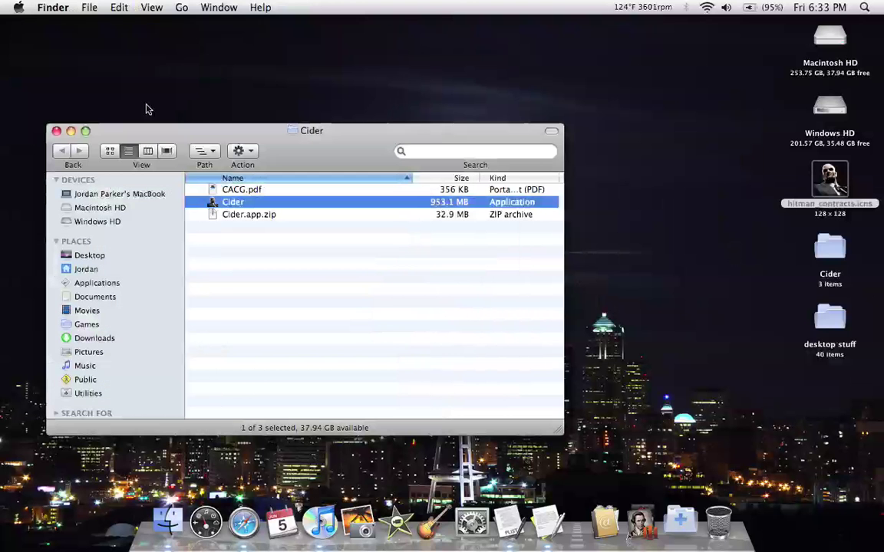
double_click(214, 201)
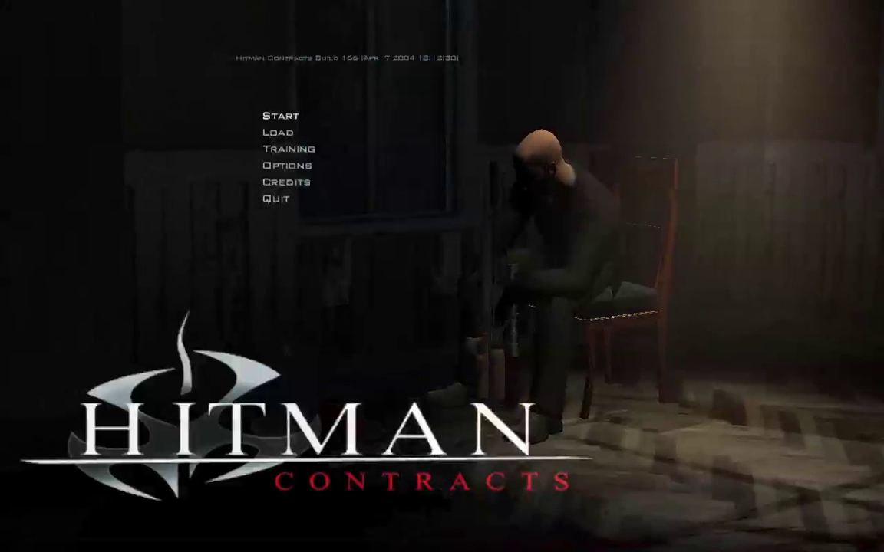
key("super+q")
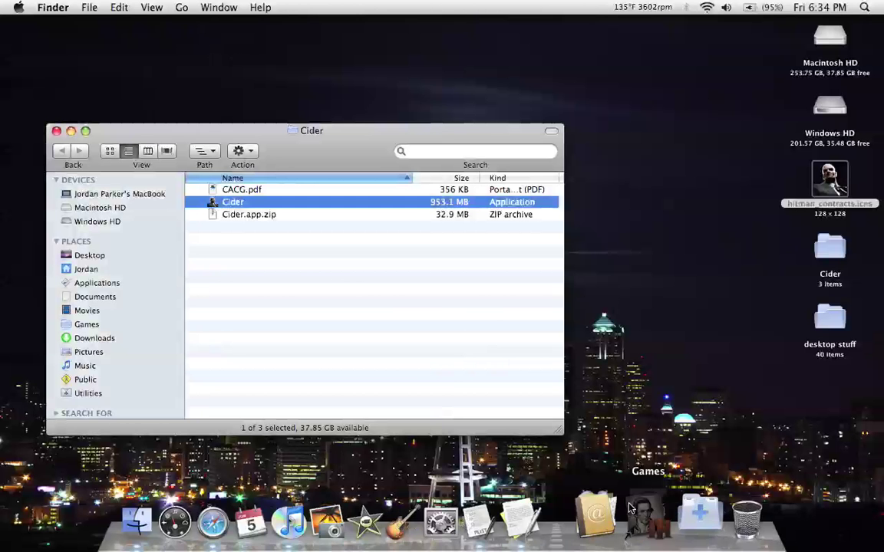
left_click(642, 521)
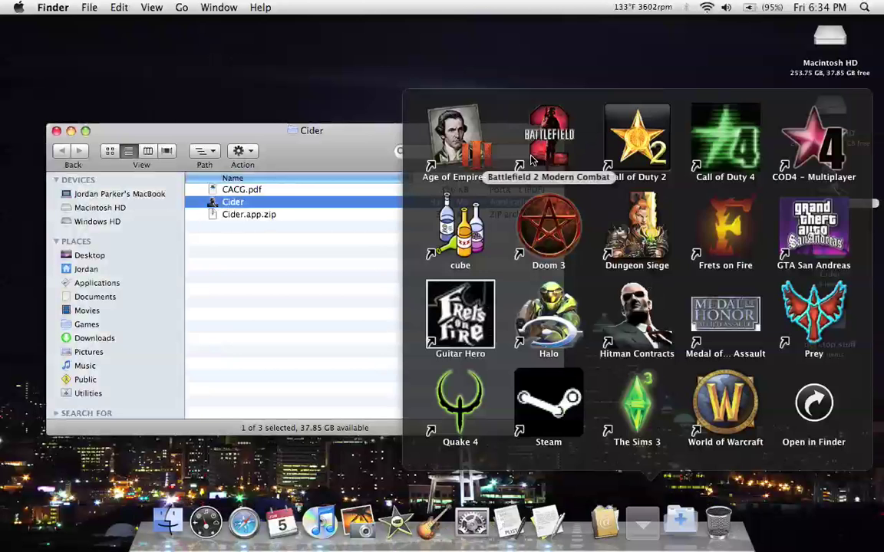
left_click(268, 134)
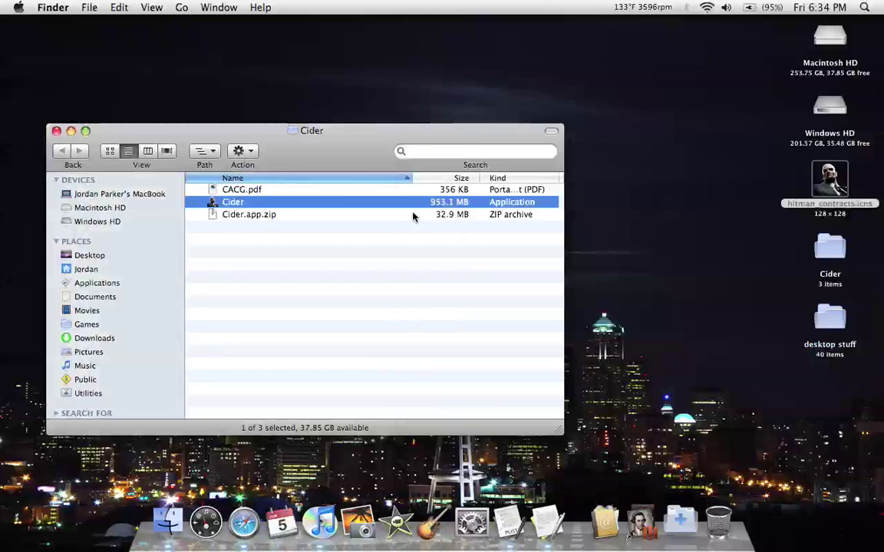